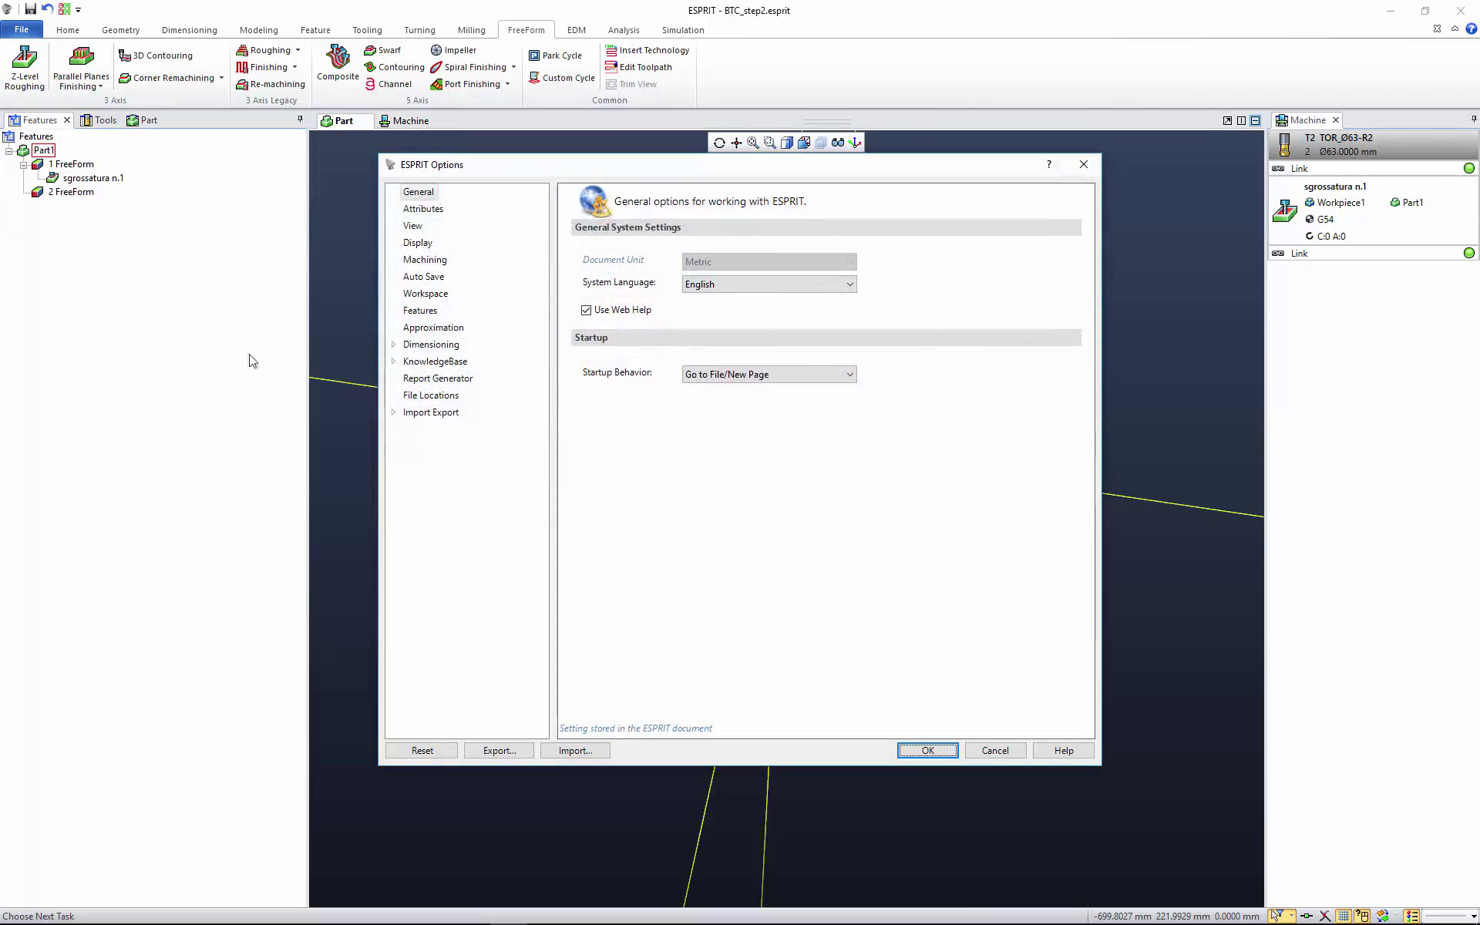
Step: Show the Machining settings page of the ESPRIT options
{"action": "left_click", "coordinate": [422, 259]}
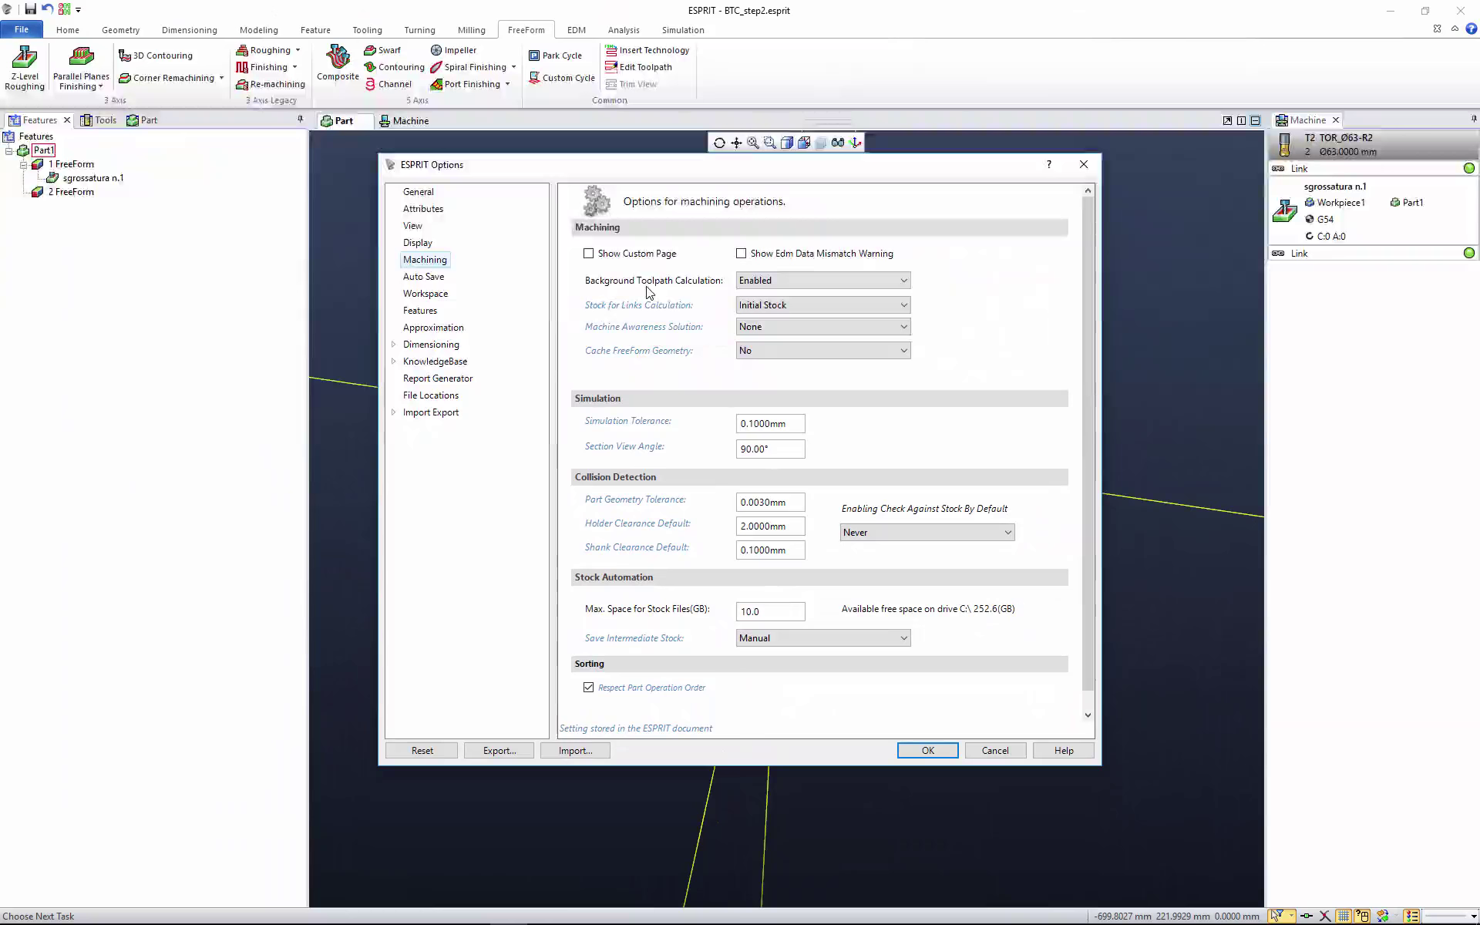
Step: Close Options with background calculation Enabled, then review the Tools and Part lists
{"action": "left_click", "coordinate": [927, 750]}
{"action": "left_click", "coordinate": [102, 121]}
{"action": "left_click", "coordinate": [139, 120]}
Step: Apply the Rough_2.prc process to the 2 FreeForm feature
{"action": "left_click", "coordinate": [33, 122]}
{"action": "right_click", "coordinate": [72, 192]}
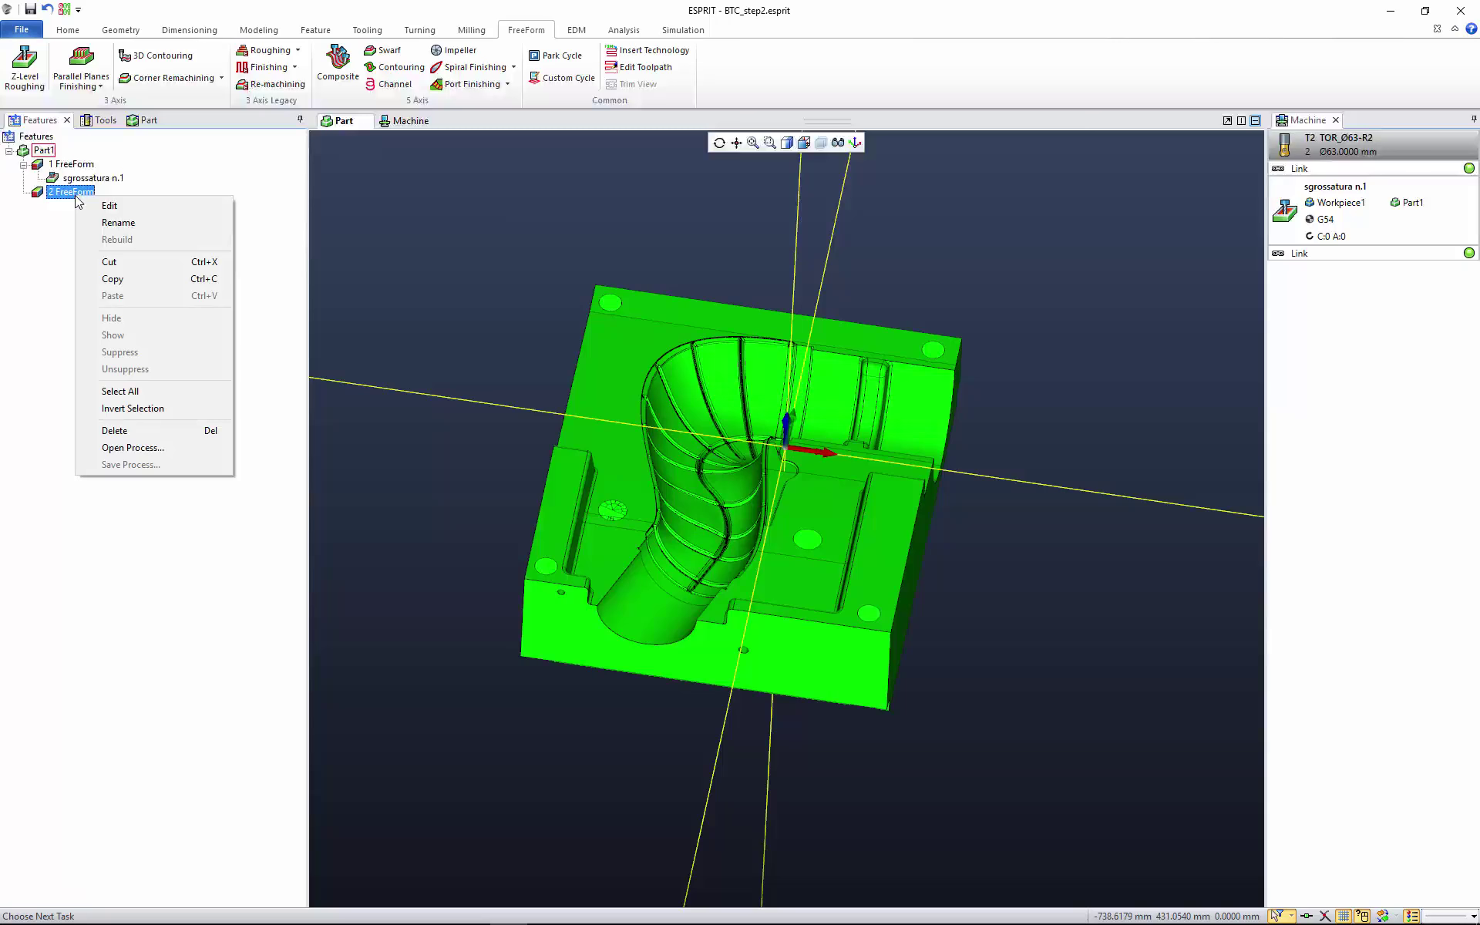
{"action": "left_click", "coordinate": [132, 448]}
{"action": "left_click", "coordinate": [538, 201]}
{"action": "left_click", "coordinate": [1165, 737]}
Step: Check sgrossatura n.2 progress, then browse the Milling, Turning, Tooling, Features and Geometry ribbon tabs
{"action": "left_click", "coordinate": [148, 120]}
{"action": "left_click", "coordinate": [40, 123]}
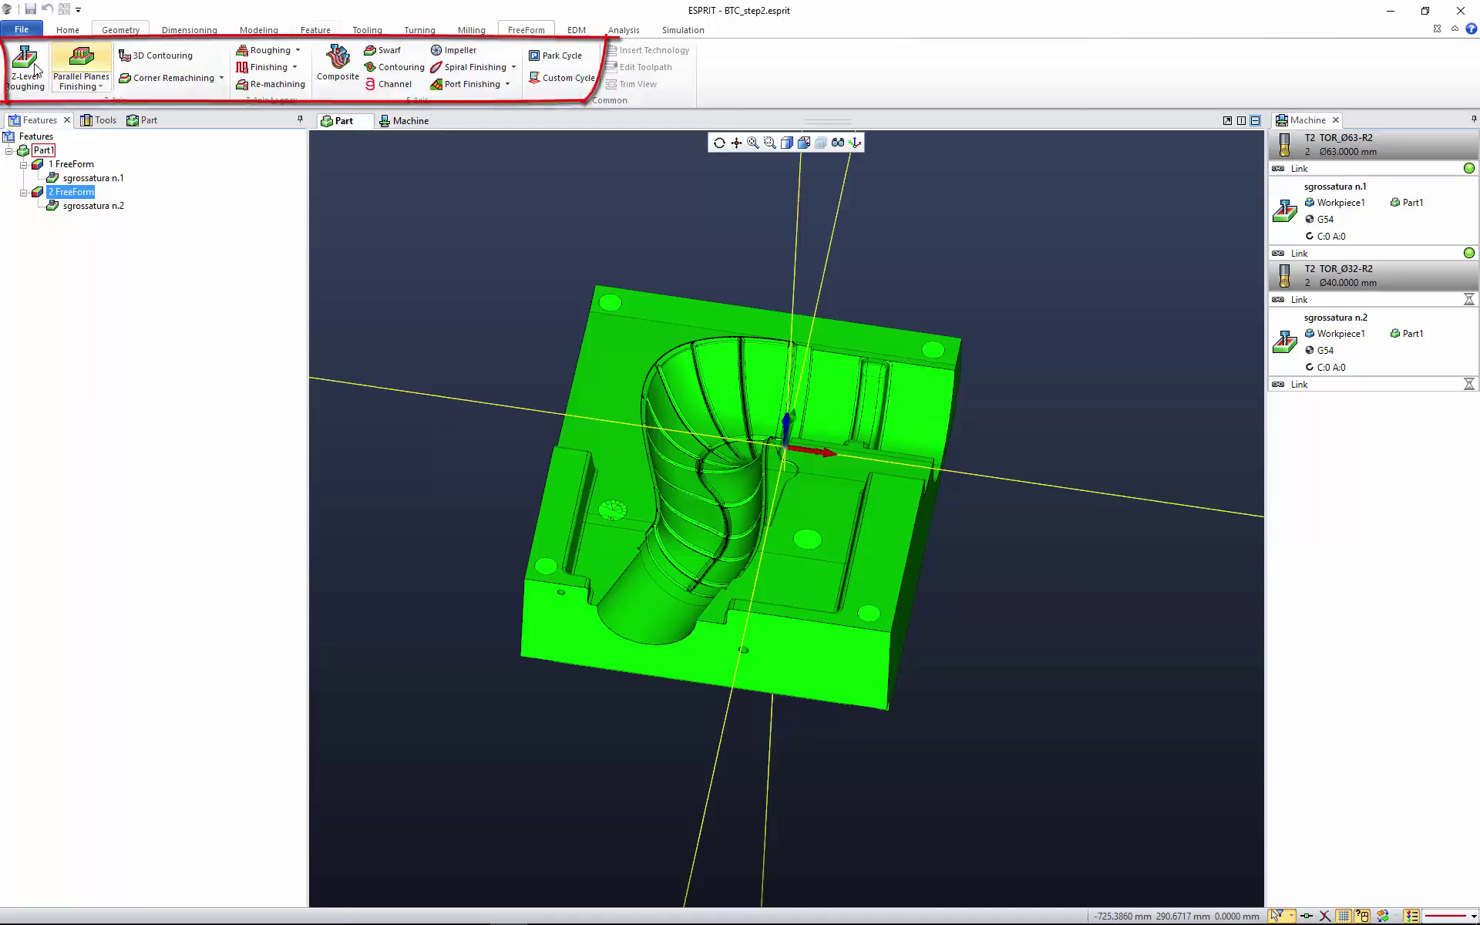
{"action": "left_click", "coordinate": [469, 32]}
{"action": "left_click", "coordinate": [418, 31]}
{"action": "left_click", "coordinate": [366, 30]}
{"action": "left_click", "coordinate": [314, 31]}
{"action": "left_click", "coordinate": [273, 33]}
{"action": "left_click", "coordinate": [120, 31]}
Step: Create island features from the left and right faces of the part
{"action": "left_click", "coordinate": [319, 36]}
{"action": "left_click", "coordinate": [318, 66]}
{"action": "left_click", "coordinate": [561, 520]}
{"action": "left_click", "coordinate": [885, 540]}
{"action": "left_click", "coordinate": [243, 66]}
Step: Add a Facing operation with the T5 face mill to 1 Island and 2 Island
{"action": "left_click", "coordinate": [65, 164]}
{"action": "left_click", "coordinate": [74, 182], "text": "ctrl"}
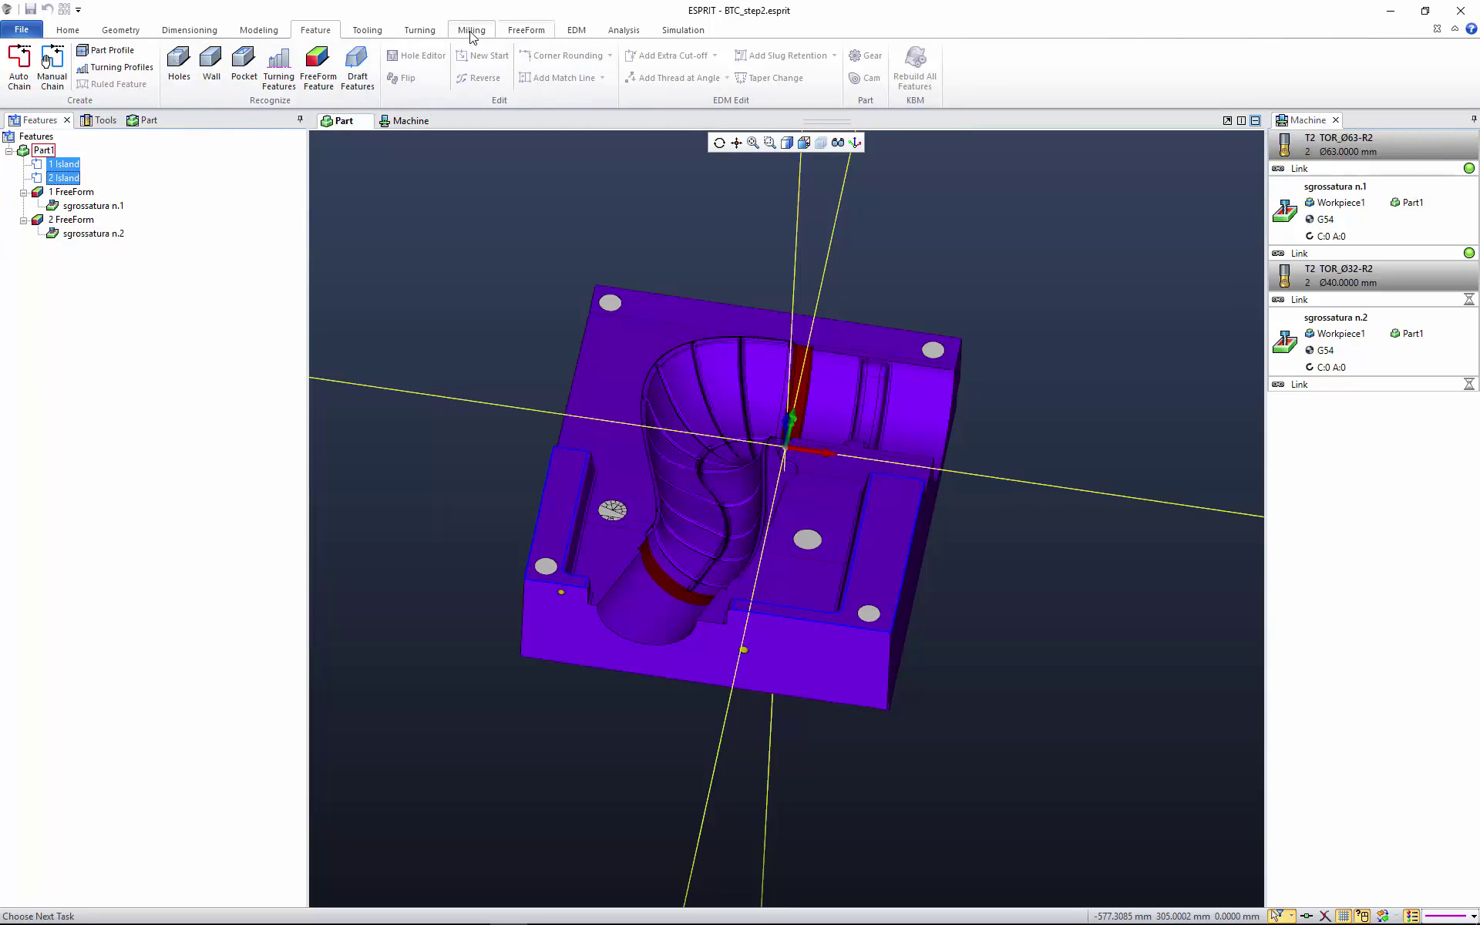
{"action": "left_click", "coordinate": [472, 31]}
{"action": "left_click", "coordinate": [144, 65]}
{"action": "left_click", "coordinate": [506, 211]}
{"action": "left_click", "coordinate": [519, 291]}
{"action": "left_click", "coordinate": [321, 222]}
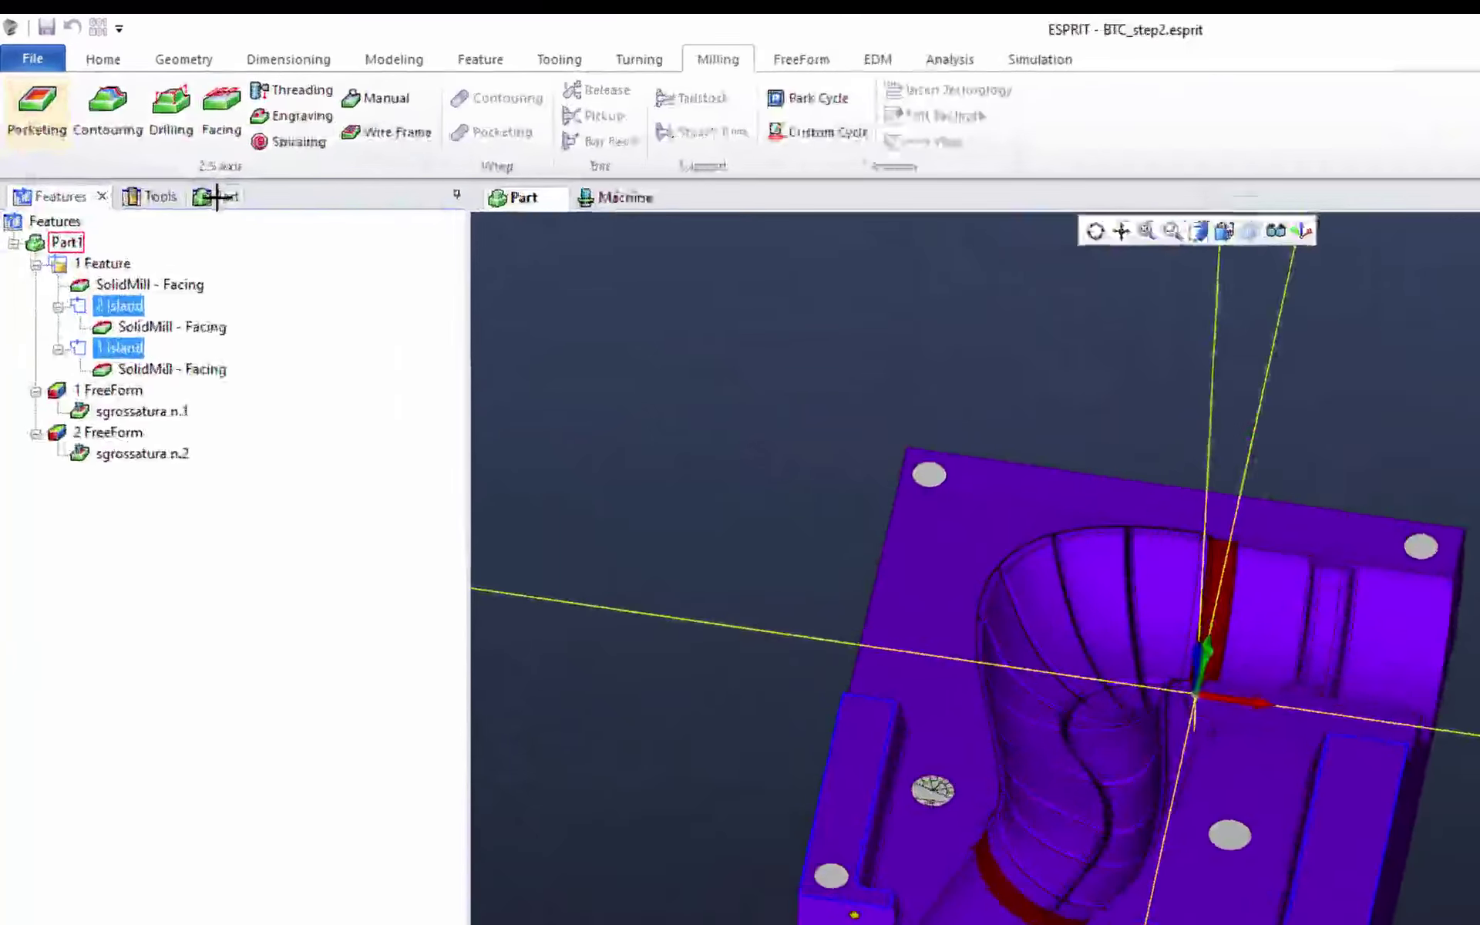
{"action": "left_click", "coordinate": [216, 197]}
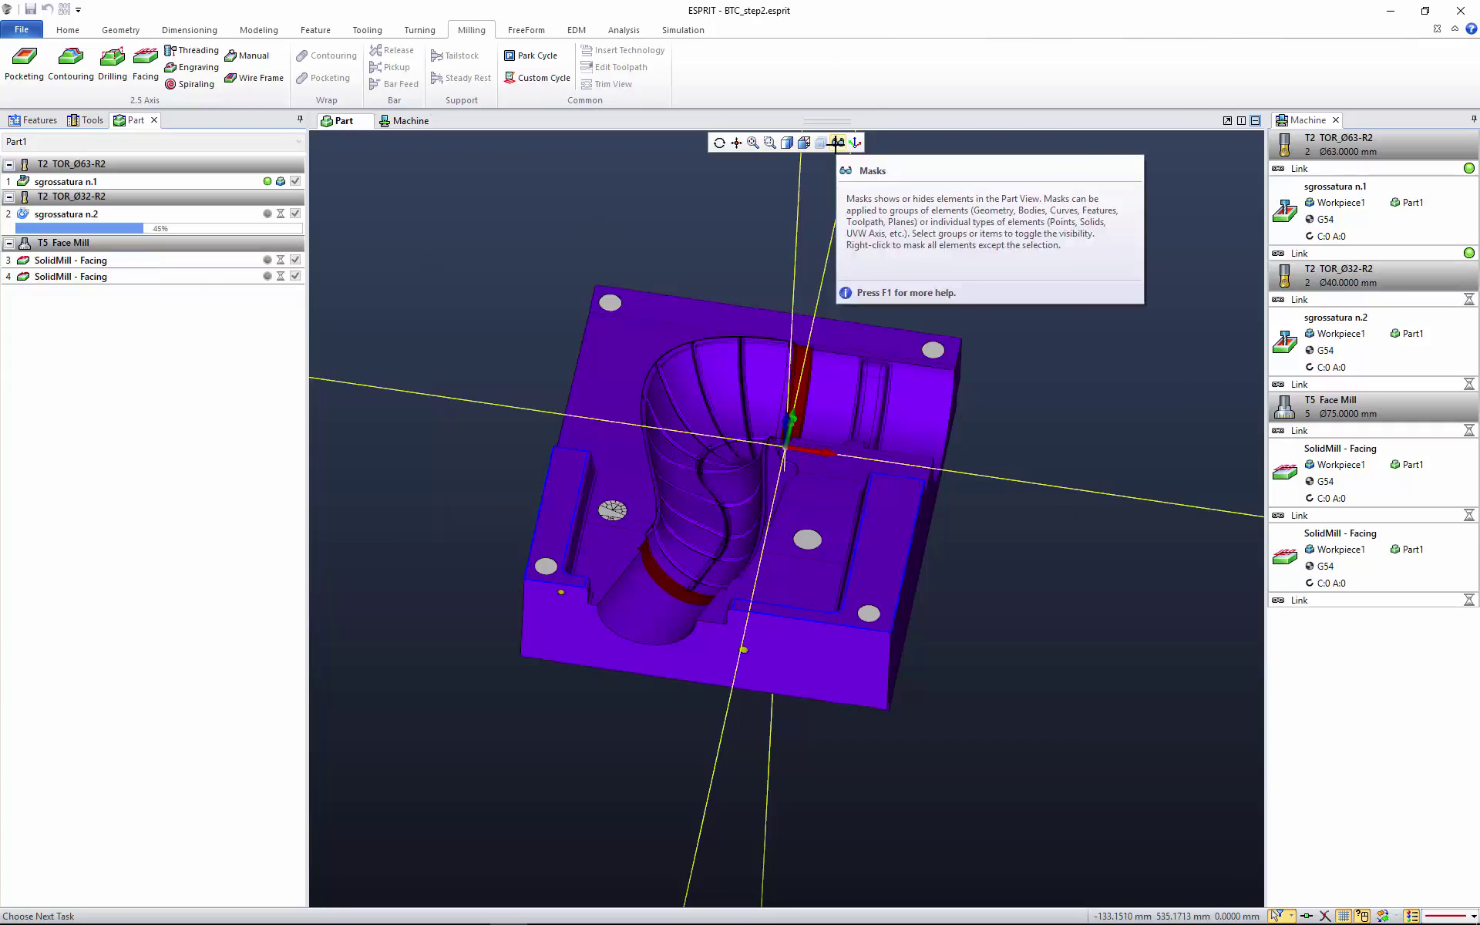
Step: Show toolpaths, hide the stock, and inspect the roughing and facing operations
{"action": "left_click", "coordinate": [837, 142]}
{"action": "left_click", "coordinate": [899, 379]}
{"action": "left_click", "coordinate": [40, 121]}
{"action": "left_click", "coordinate": [91, 264]}
{"action": "left_click", "coordinate": [853, 142]}
{"action": "left_click", "coordinate": [113, 206]}
{"action": "left_click", "coordinate": [112, 235]}
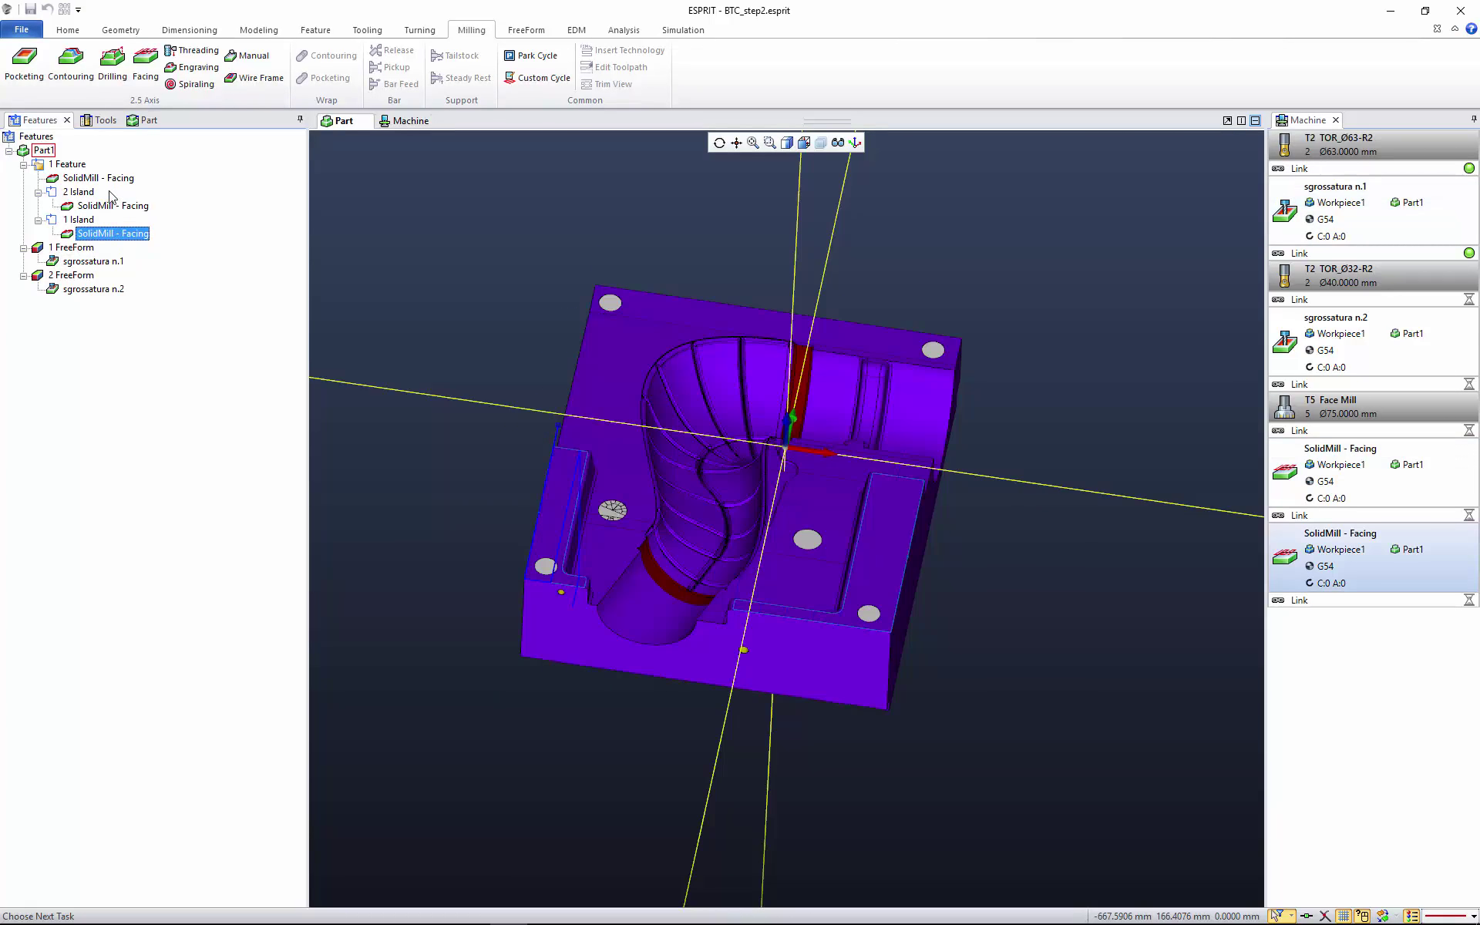
Step: Select 2 FreeForm as the target for parallel planes finishing
{"action": "right_click", "coordinate": [74, 279]}
{"action": "left_click", "coordinate": [440, 276]}
{"action": "left_click", "coordinate": [70, 275]}
{"action": "left_click", "coordinate": [547, 29]}
Step: Start Parallel Planes Finishing, load Finish_Parallel_1, and set Enable Z Limits to Yes
{"action": "left_click", "coordinate": [84, 60]}
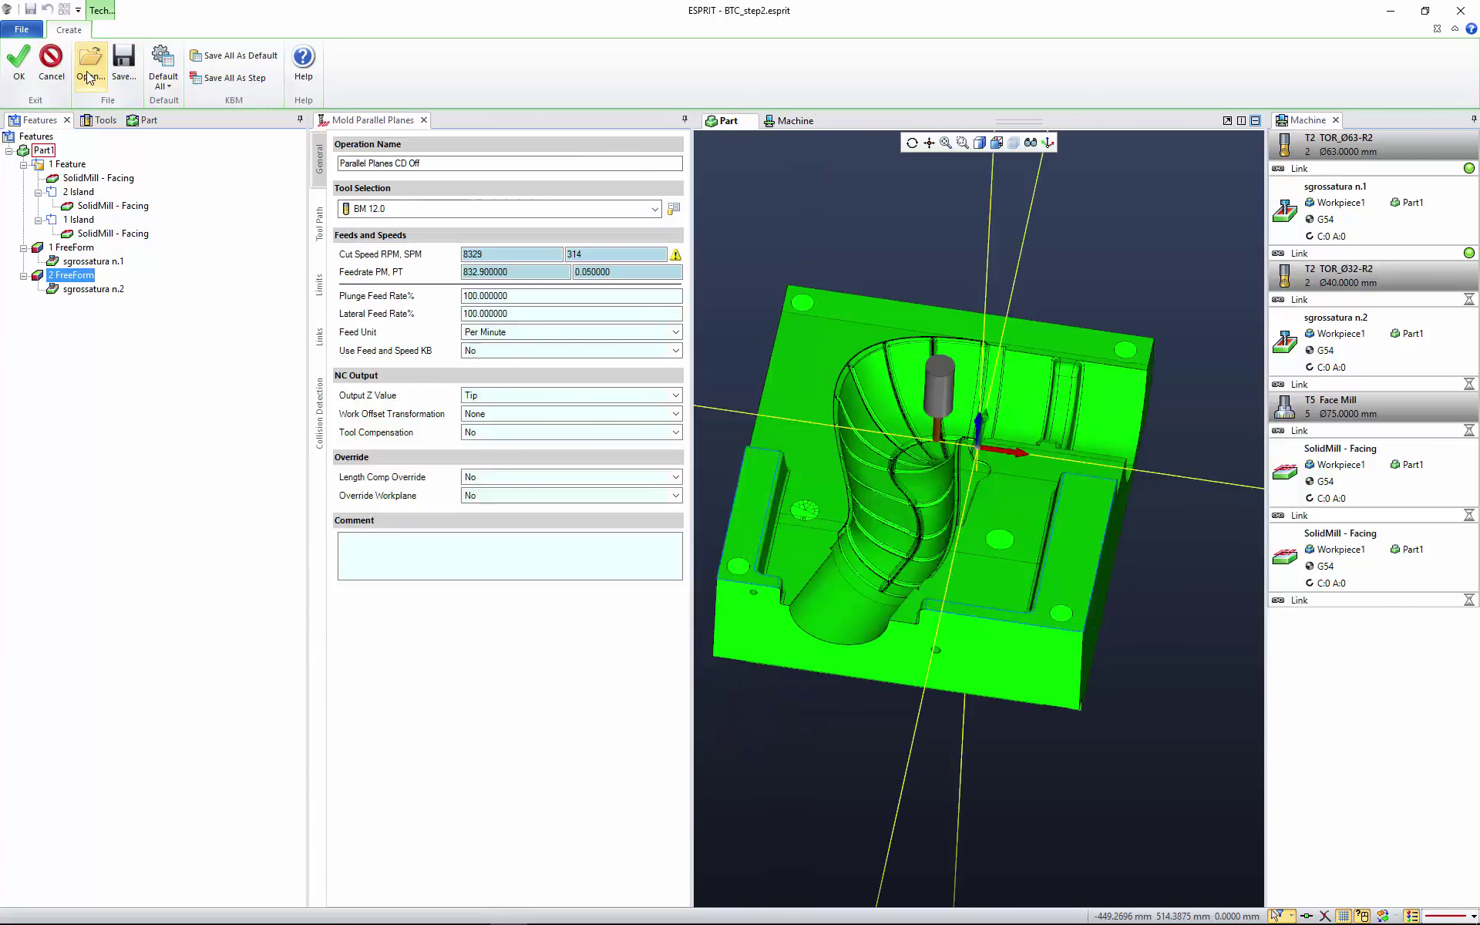
{"action": "left_click", "coordinate": [90, 64]}
{"action": "double_click", "coordinate": [529, 171]}
{"action": "left_click", "coordinate": [320, 290]}
{"action": "left_click", "coordinate": [503, 165]}
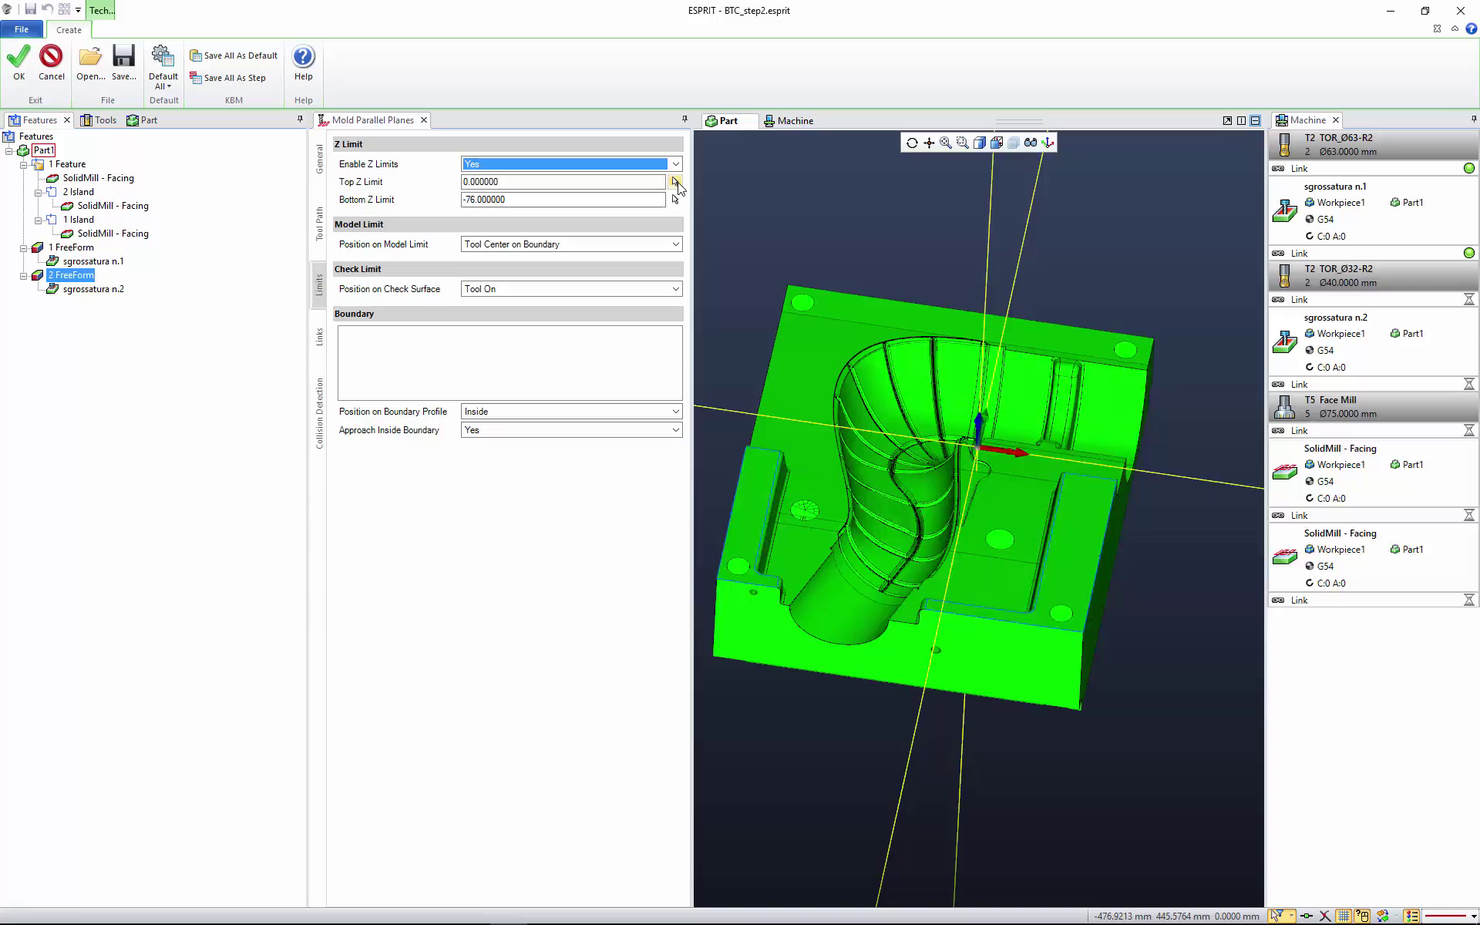
{"action": "scroll", "coordinate": [891, 460], "scroll_direction": "up", "scroll_amount": 3}
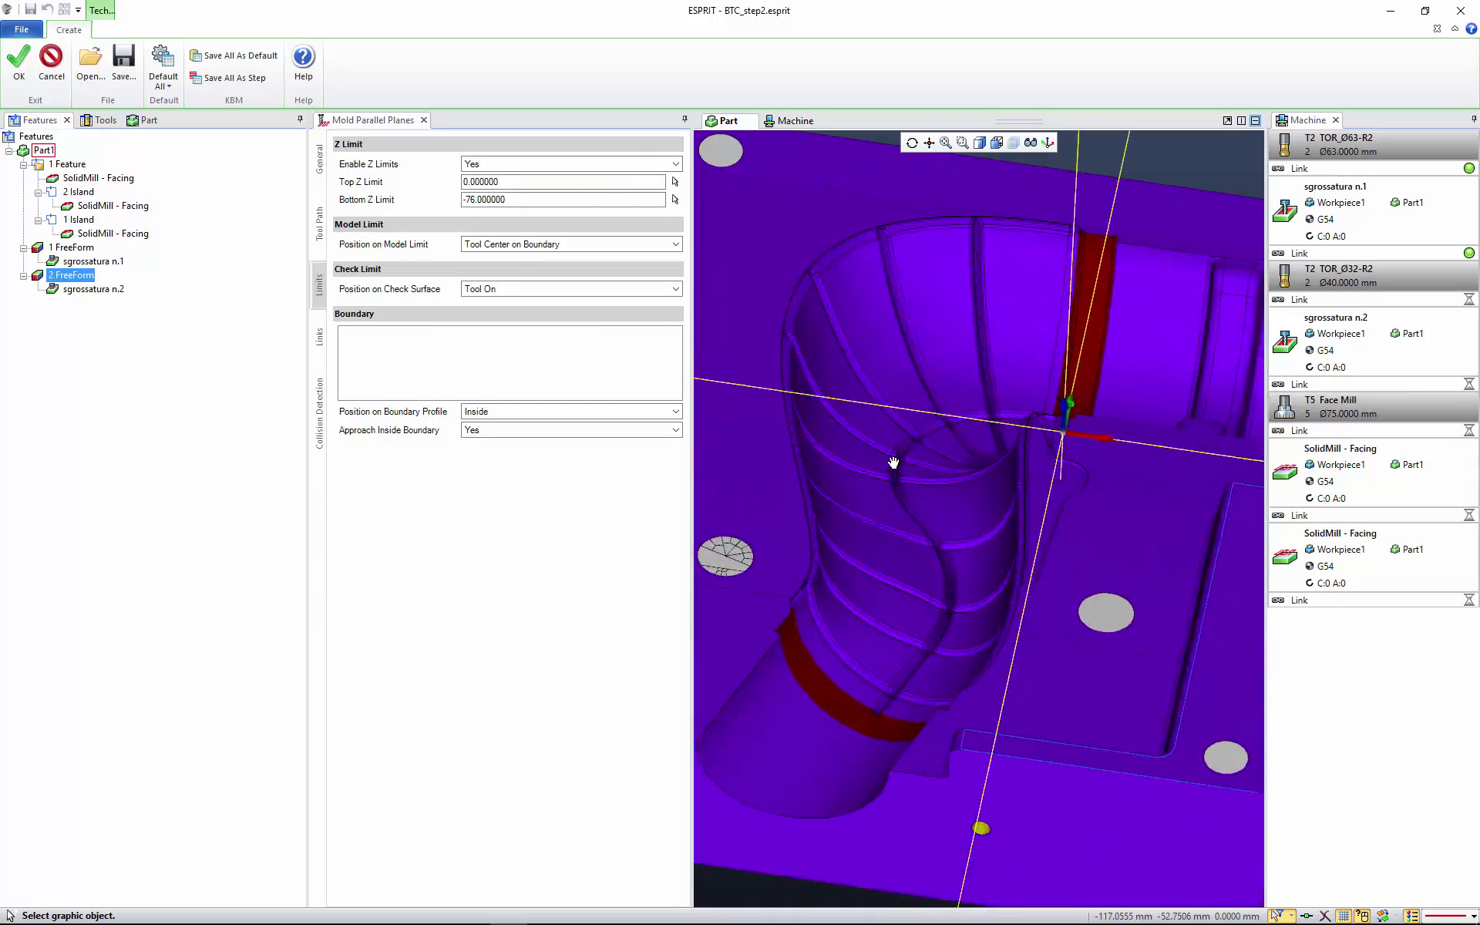
Step: Pick a face on the part to set the top Z limit
{"action": "left_click", "coordinate": [850, 348]}
{"action": "left_click", "coordinate": [851, 348]}
{"action": "left_click", "coordinate": [851, 347]}
{"action": "left_click", "coordinate": [851, 347]}
{"action": "left_click", "coordinate": [860, 328]}
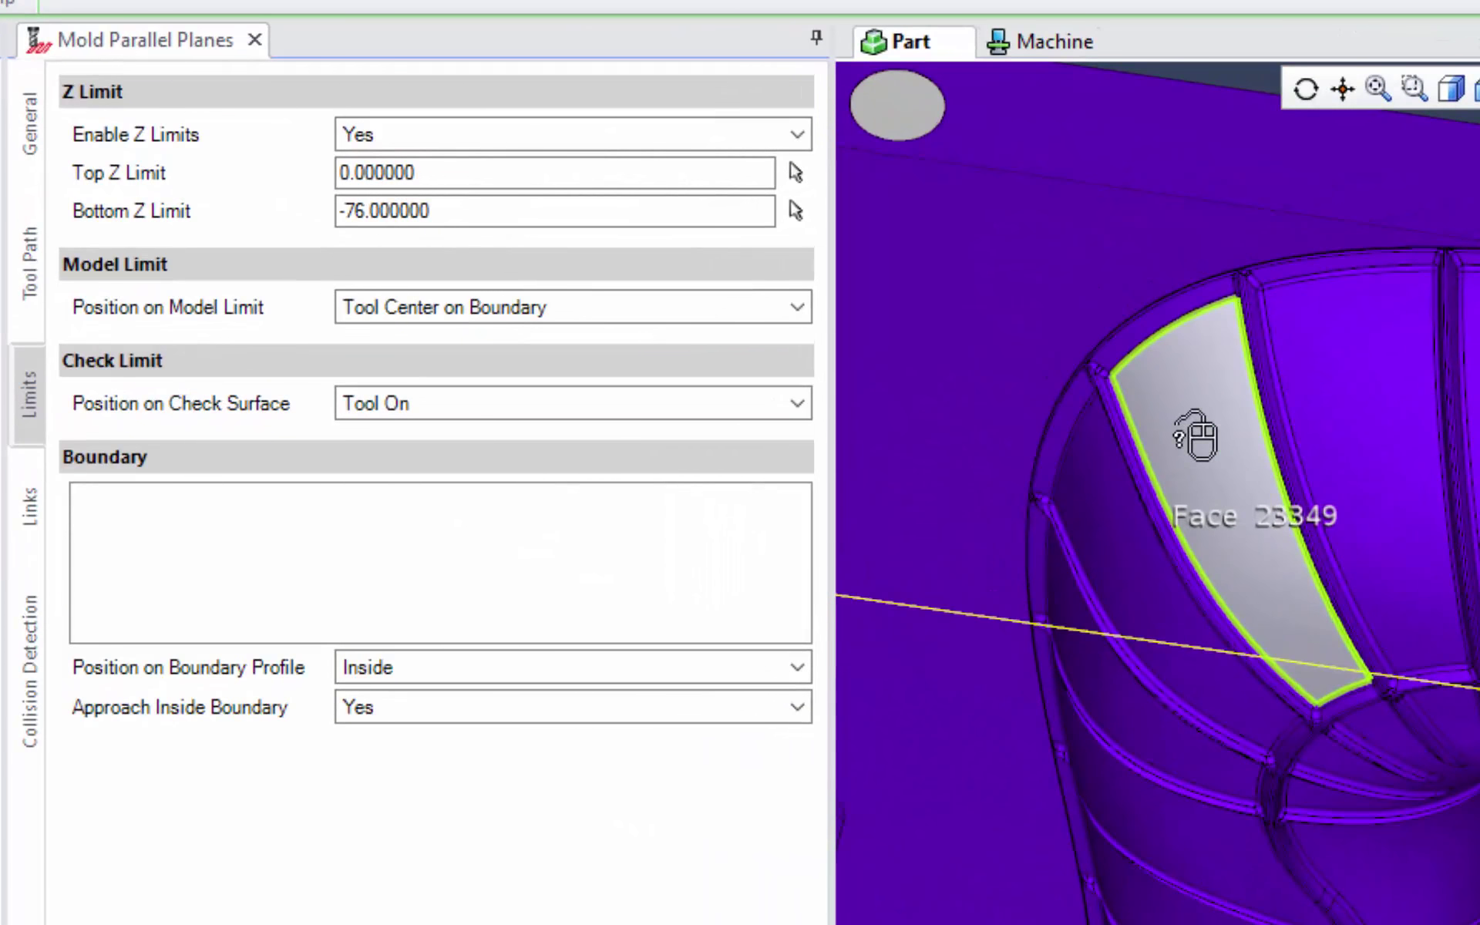
{"action": "left_click", "coordinate": [1193, 427]}
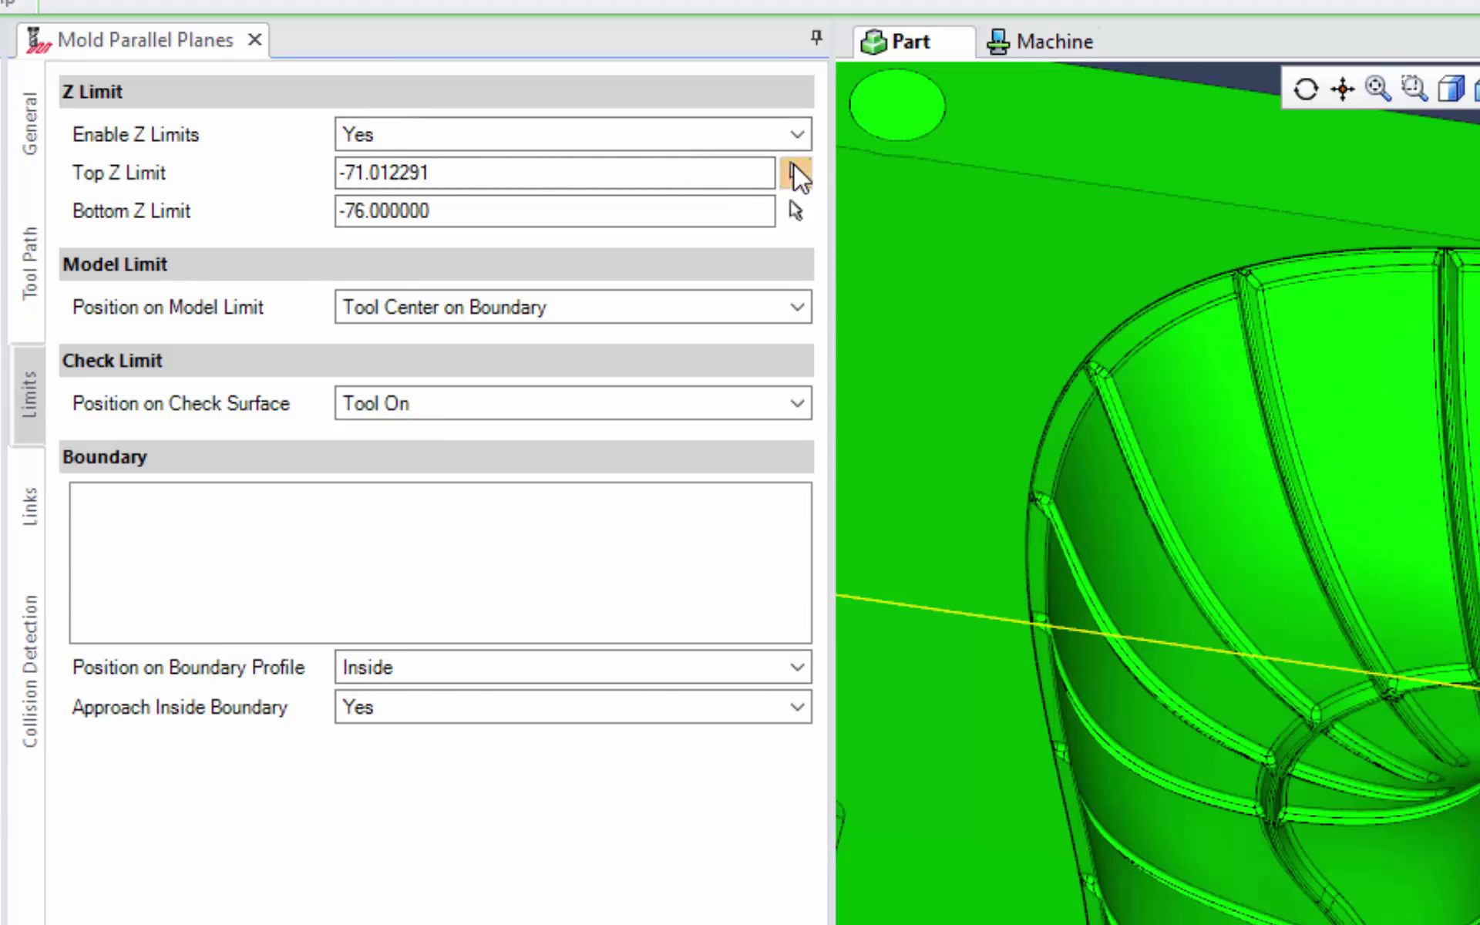
{"action": "left_click", "coordinate": [794, 171]}
{"action": "left_click", "coordinate": [1210, 471]}
Step: Pick the bottom Z limit (-159.58), re-pick the top (about -71.01), and save fintura
{"action": "left_click", "coordinate": [794, 211]}
{"action": "left_click", "coordinate": [1358, 787]}
{"action": "left_click", "coordinate": [795, 210]}
{"action": "left_click", "coordinate": [1226, 471]}
{"action": "left_click", "coordinate": [794, 174]}
{"action": "left_click", "coordinate": [1200, 446]}
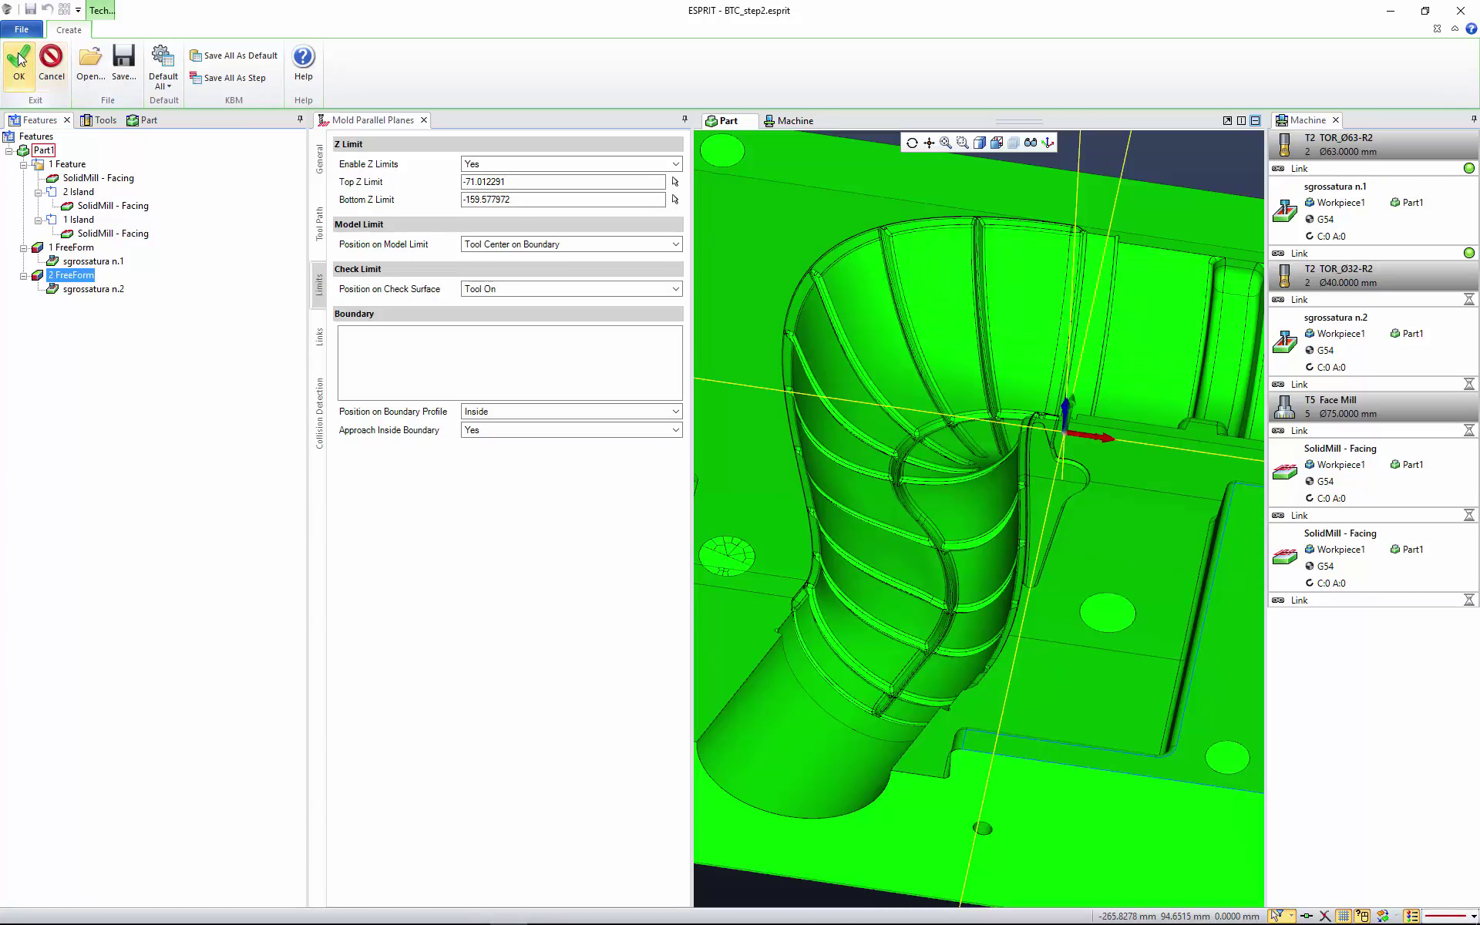
{"action": "left_click", "coordinate": [19, 61]}
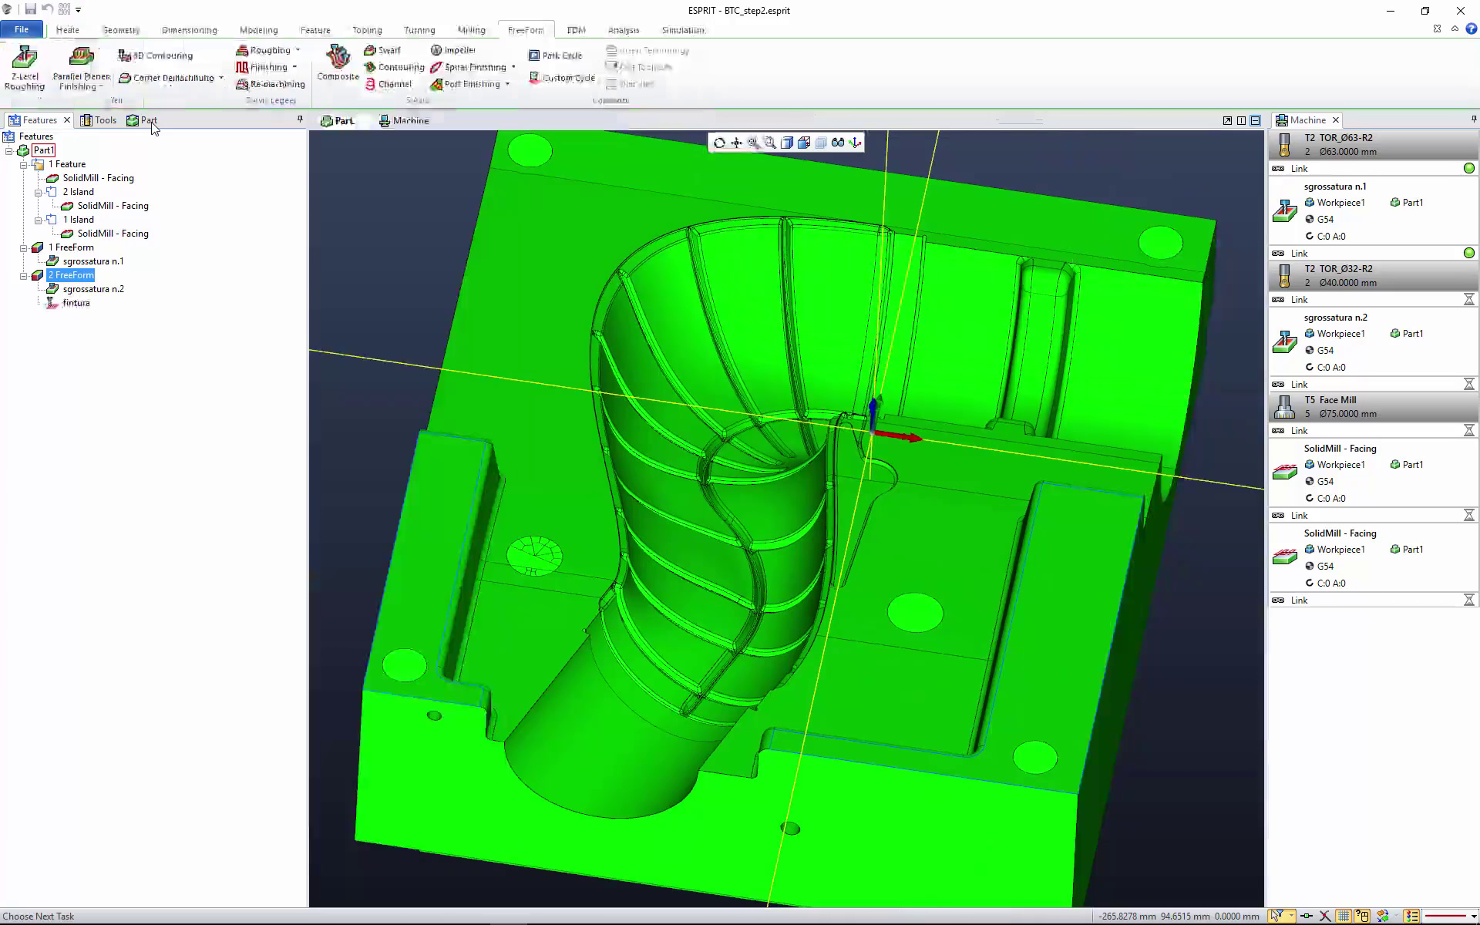
{"action": "left_click", "coordinate": [152, 123]}
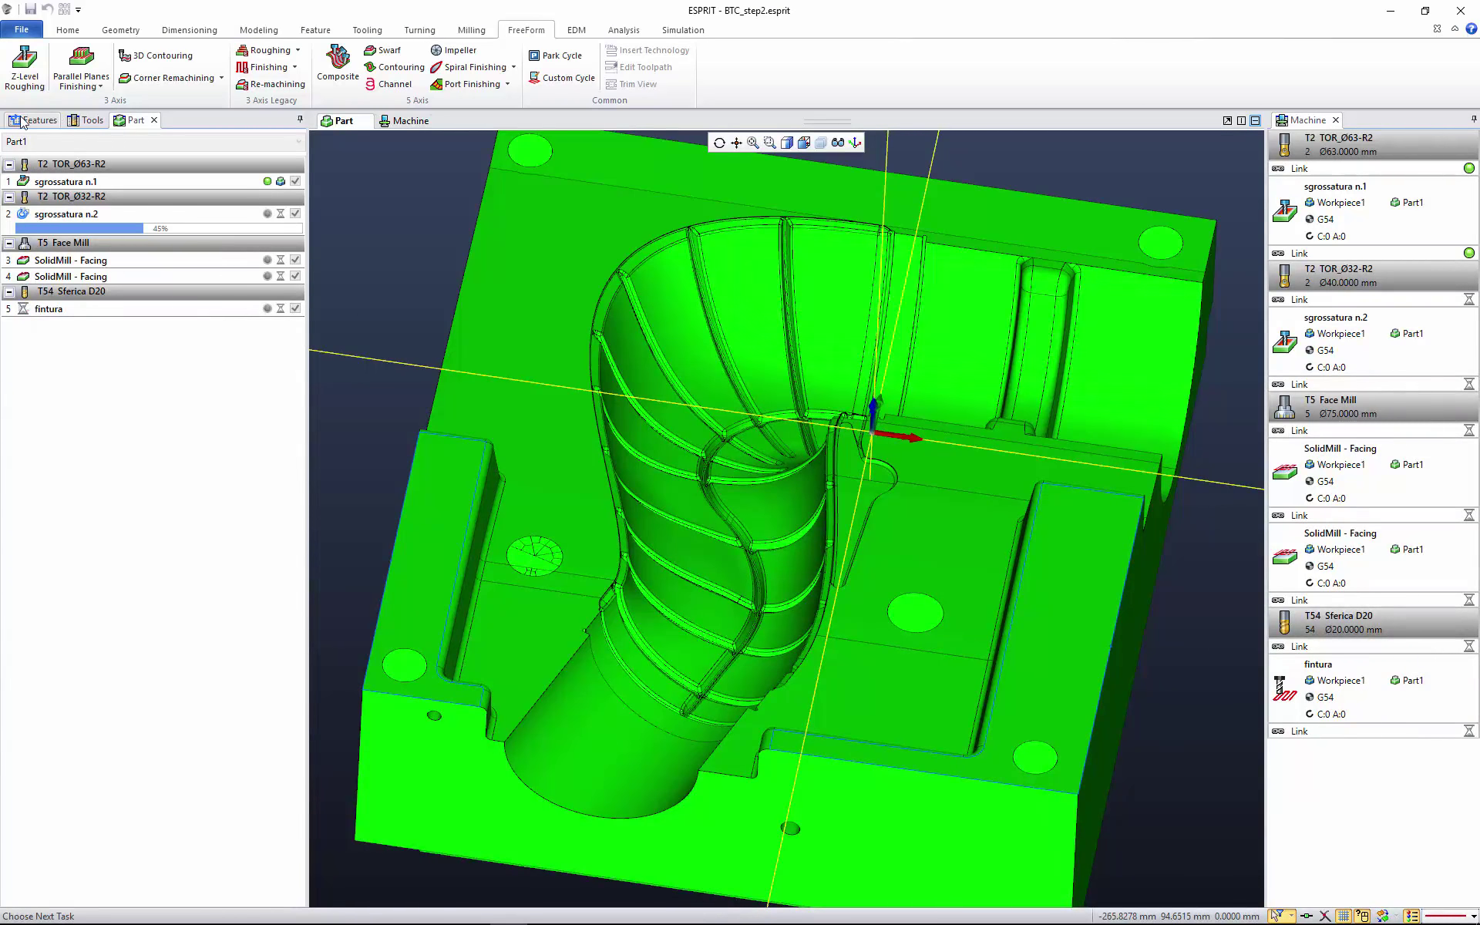
Step: Return to the feature tree and display the sgrossatura n.1 roughing toolpath
{"action": "left_click", "coordinate": [32, 121]}
{"action": "scroll", "coordinate": [752, 460], "scroll_direction": "down", "scroll_amount": 3}
{"action": "scroll", "coordinate": [752, 460], "scroll_direction": "down", "scroll_amount": 2}
{"action": "left_click", "coordinate": [536, 280]}
{"action": "left_click", "coordinate": [80, 267]}
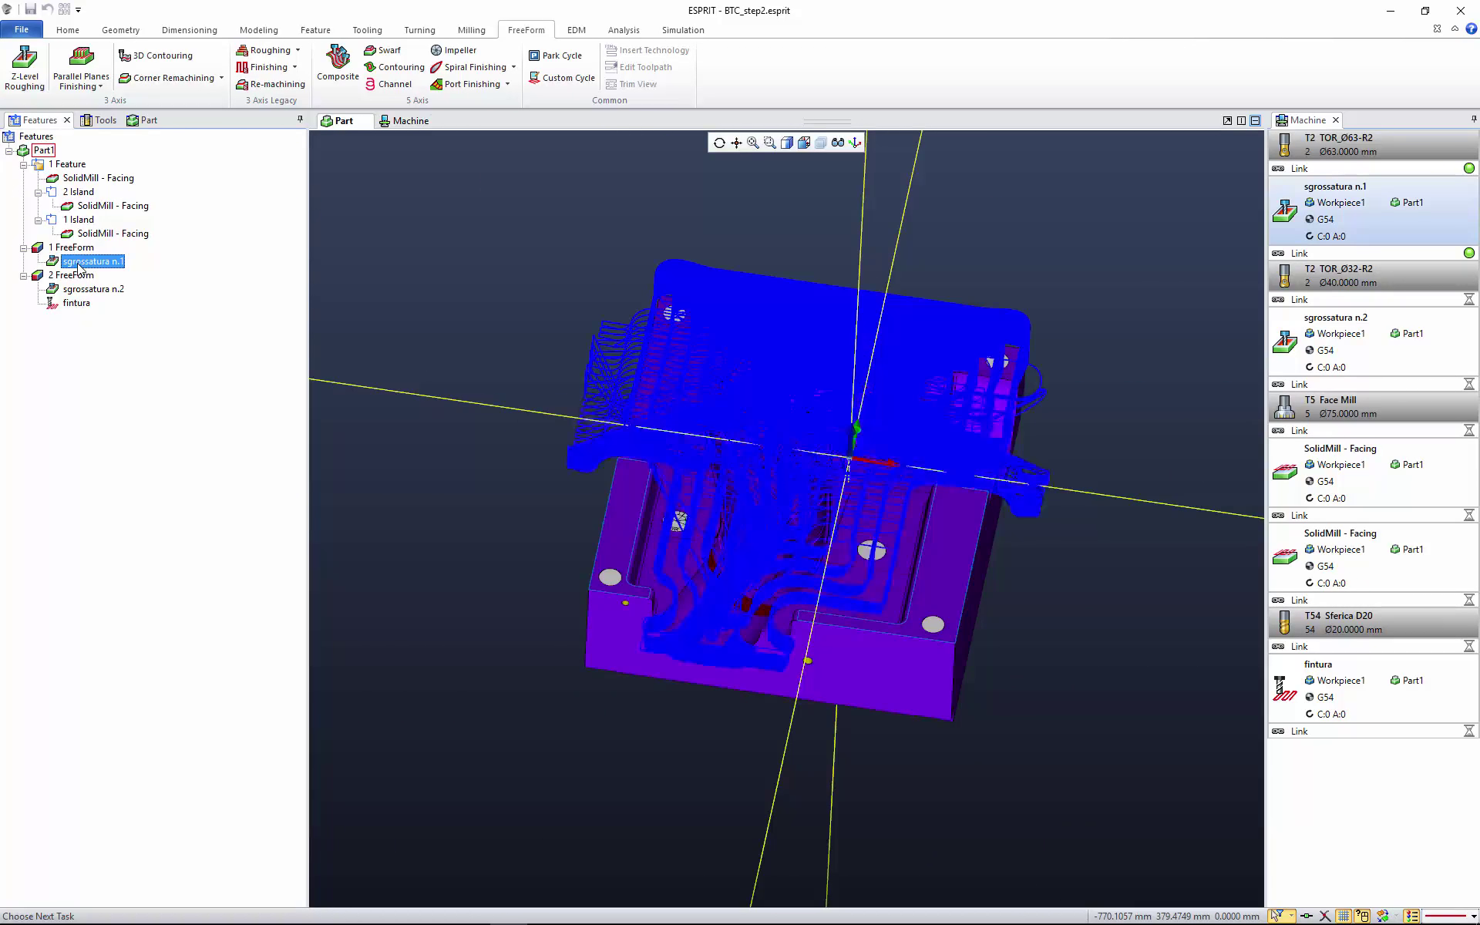